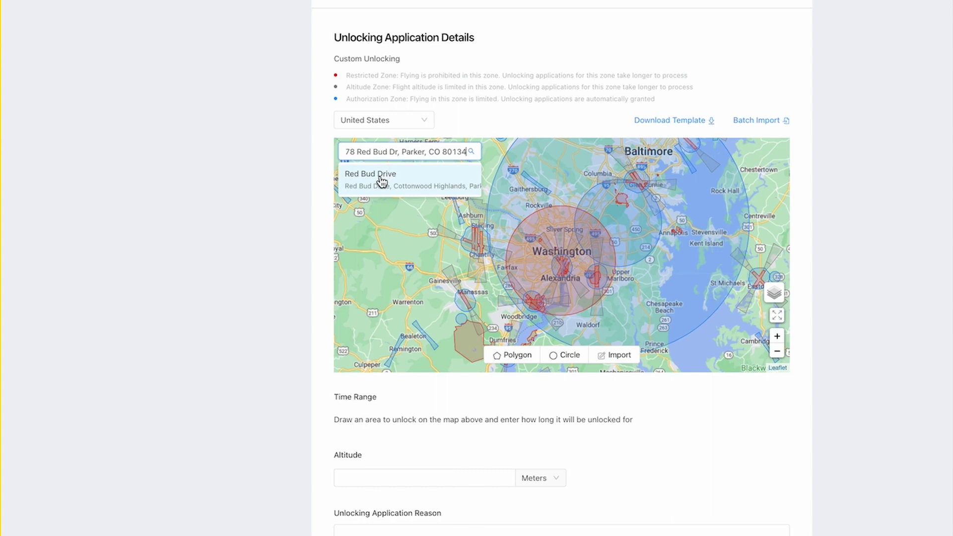
- Find the flight site's street address on the FlySafe unlock map and choose the Red Bud Drive suggestion
mouse_move(529, 268)
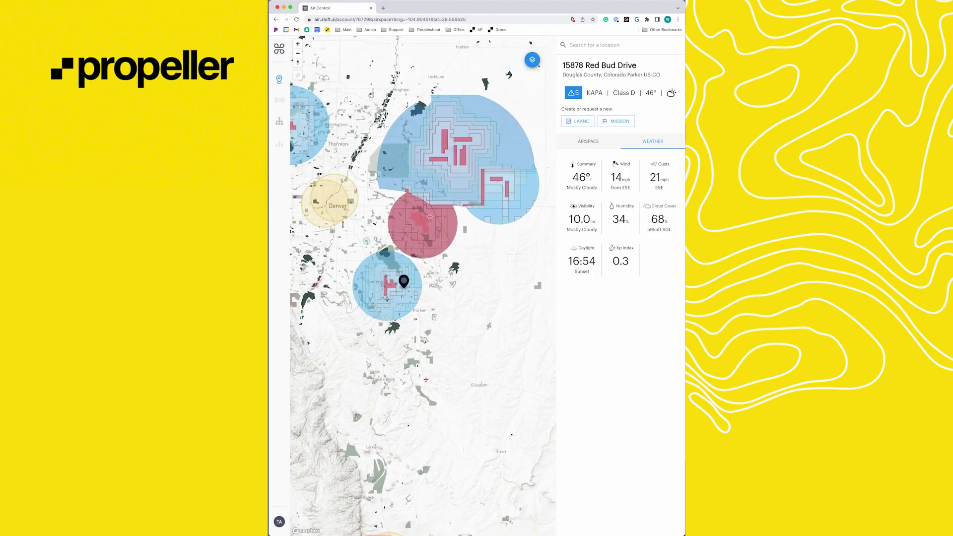
- Zoom the Aloft map in on the pinned site near KAPA to review Class D airspace and weather
scroll(395, 274, "up", 5)
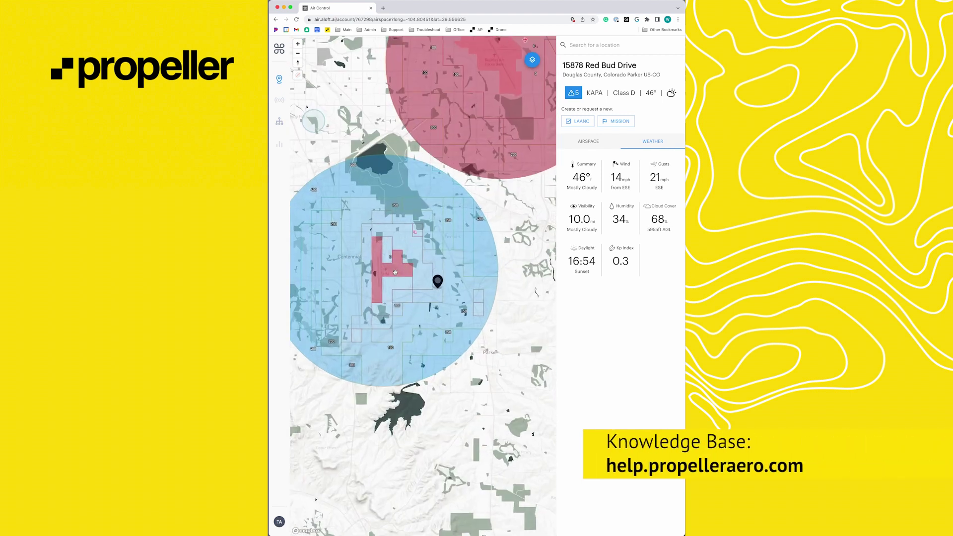
scroll(393, 271, "up", 2)
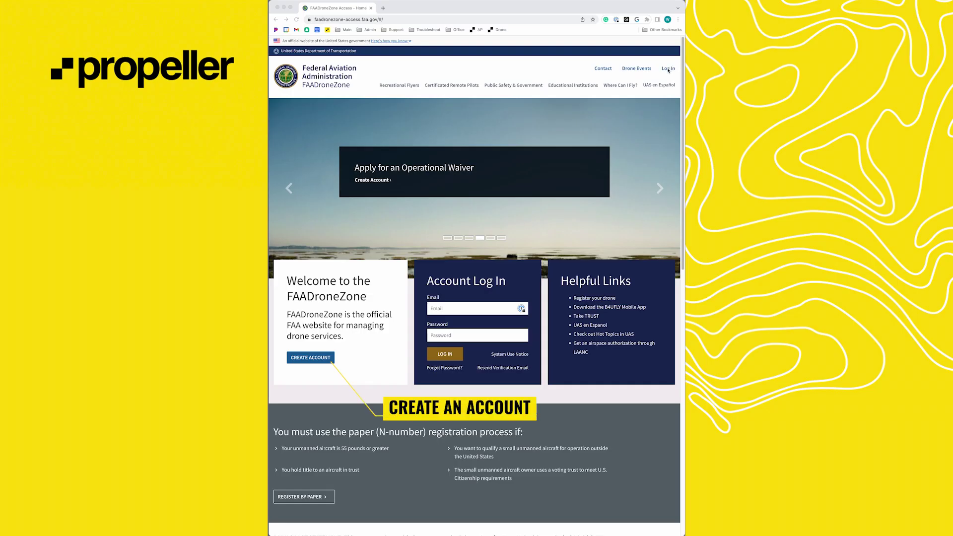
- Sign in and start a new Part 107 Airspace Authorization application from the Drone Owners and Pilots dashboard
left_click(668, 69)
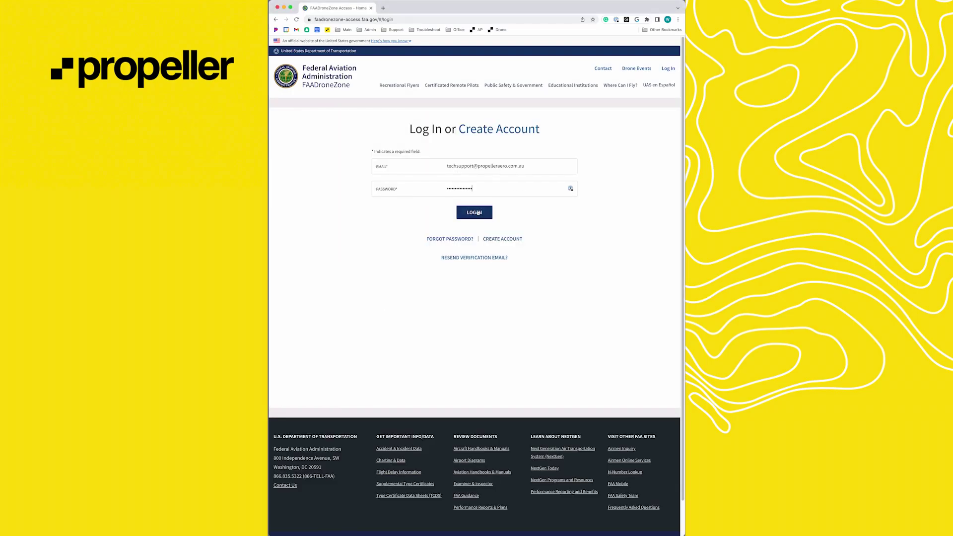
left_click(474, 212)
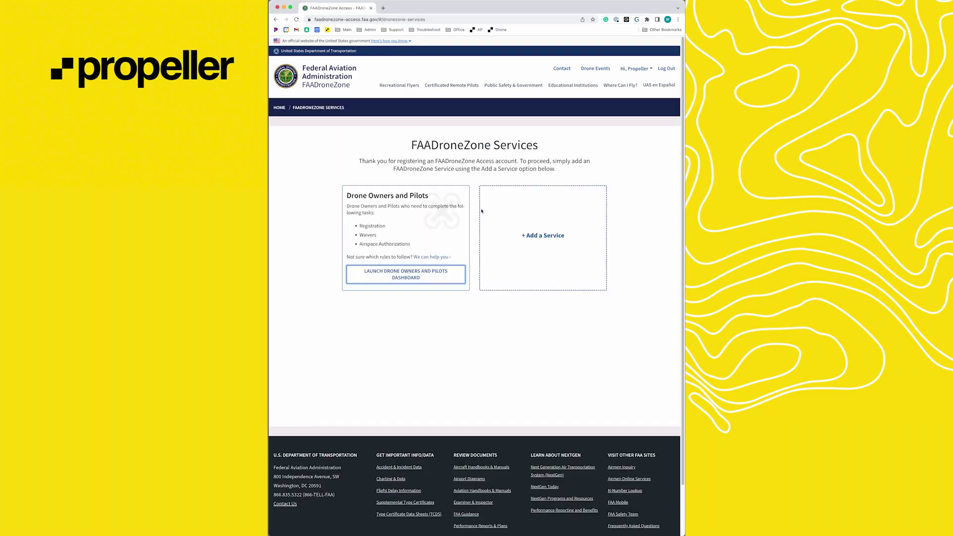
left_click(437, 269)
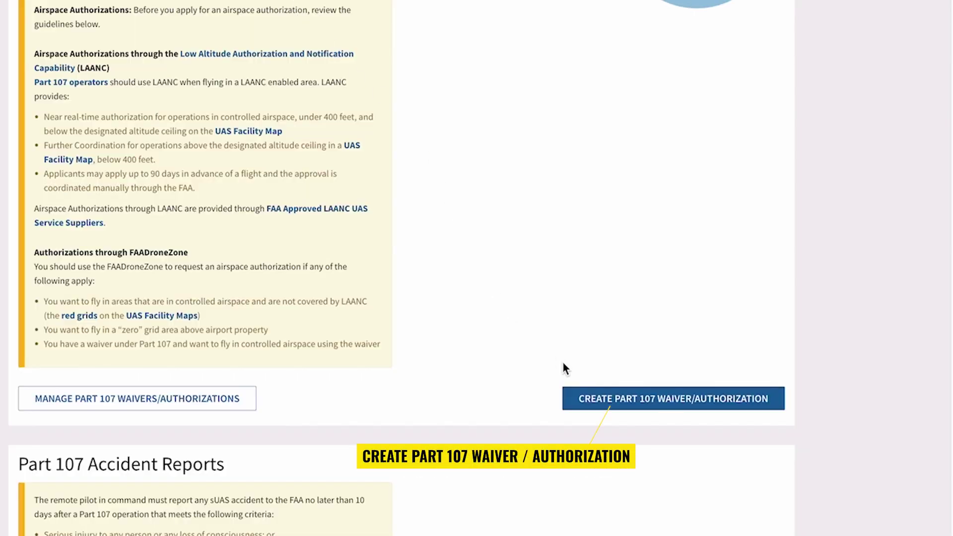
left_click(583, 387)
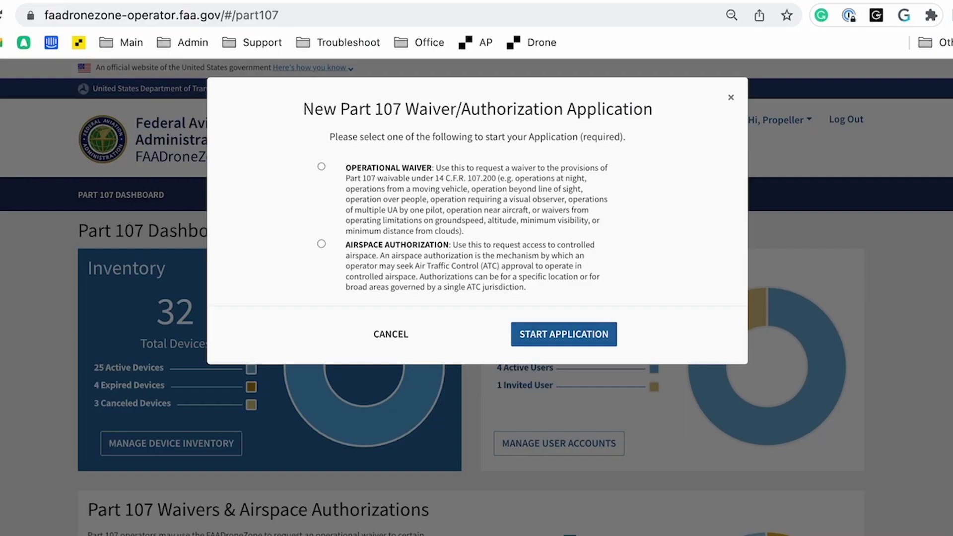
left_click(321, 244)
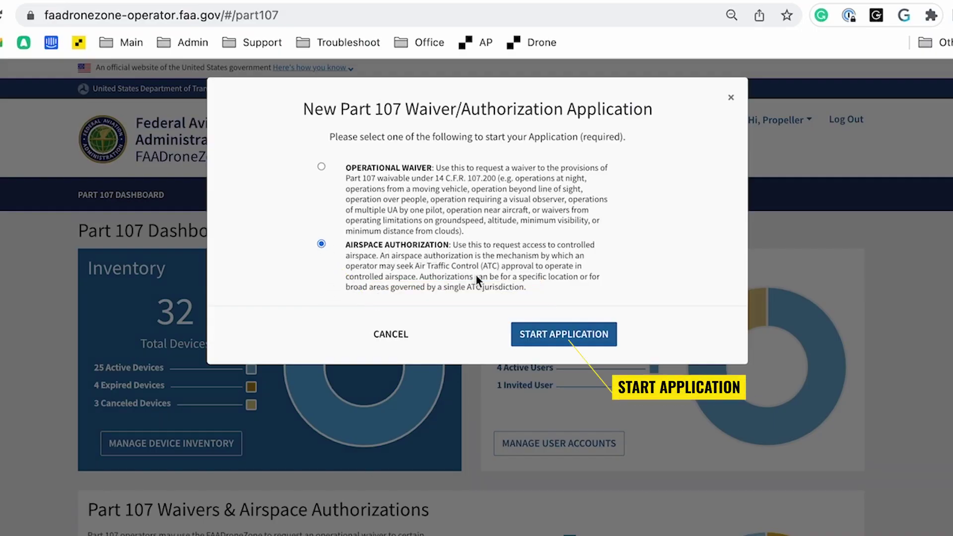
left_click(554, 339)
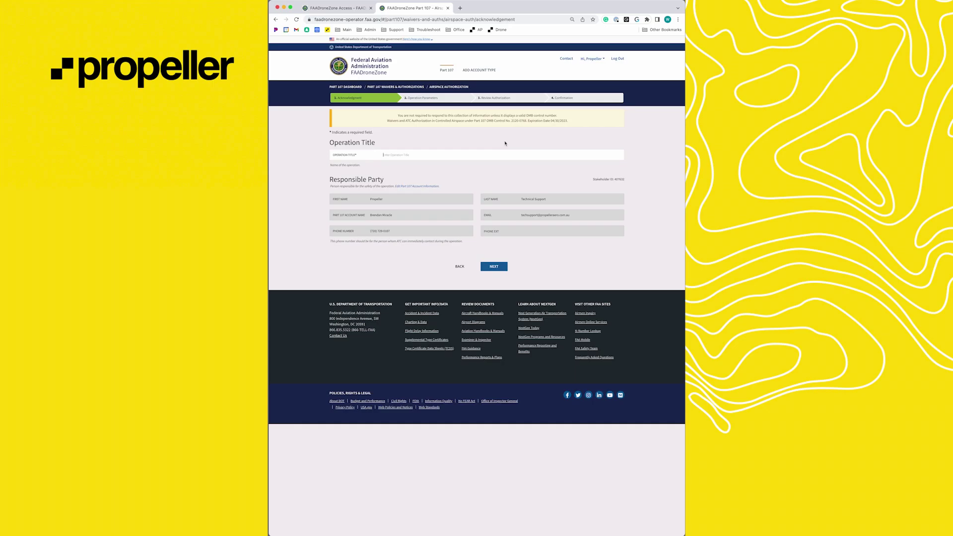
- Title the operation 'Test Flight' and set the start date to December 15, 2022
type("Test")
type(" Flight")
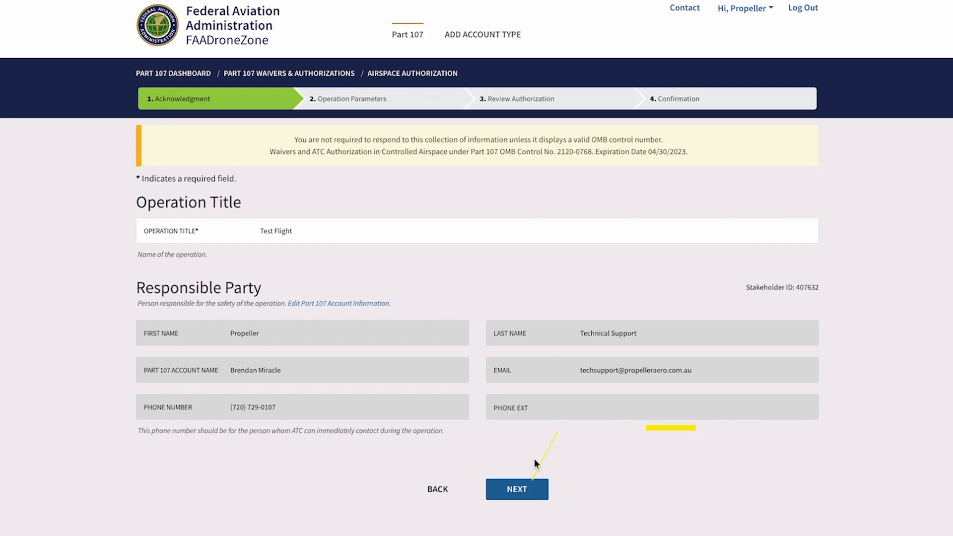
left_click(527, 490)
left_click(387, 138)
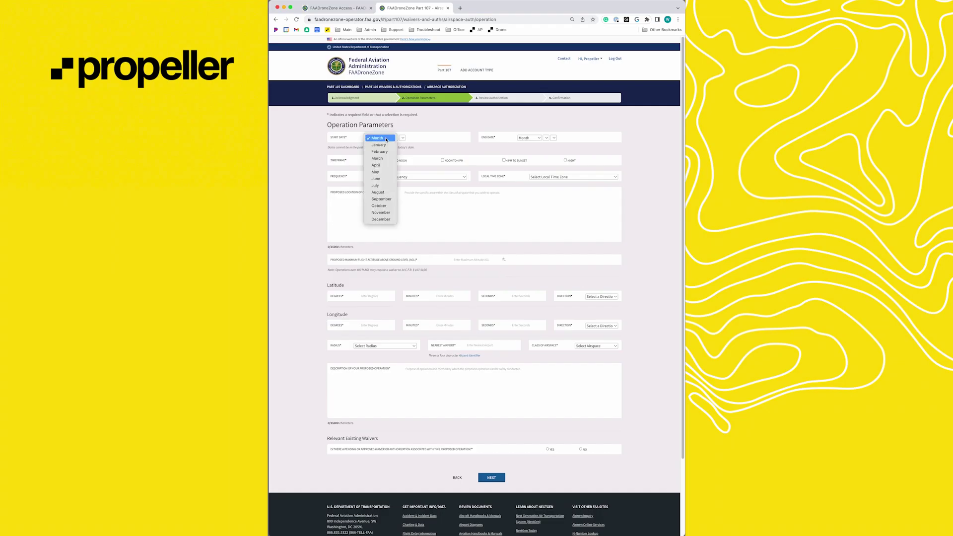
left_click(394, 219)
left_click(402, 139)
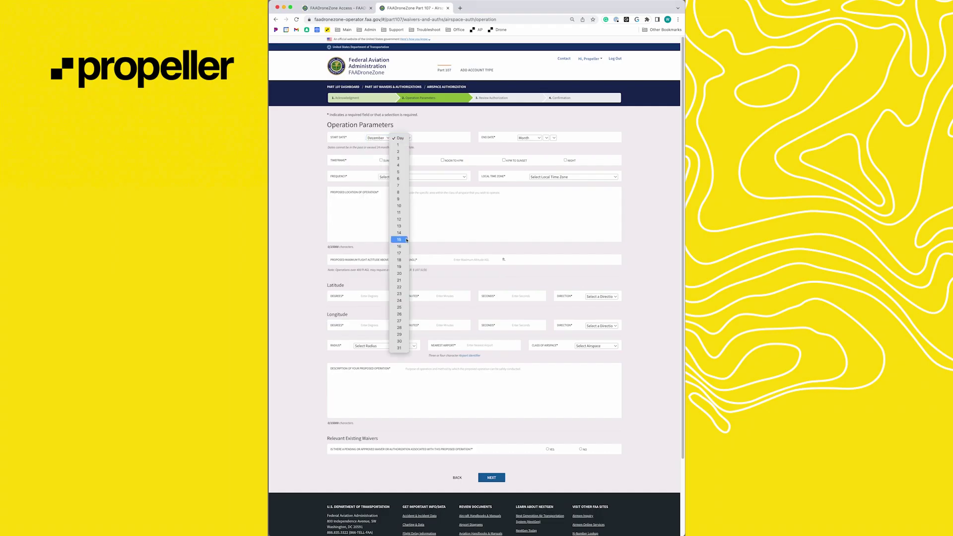
left_click(399, 239)
left_click(410, 138)
left_click(410, 141)
- Set the end date to December 15, 2022, with daily Noon–4 PM flights in Mountain Standard Time
left_click(529, 138)
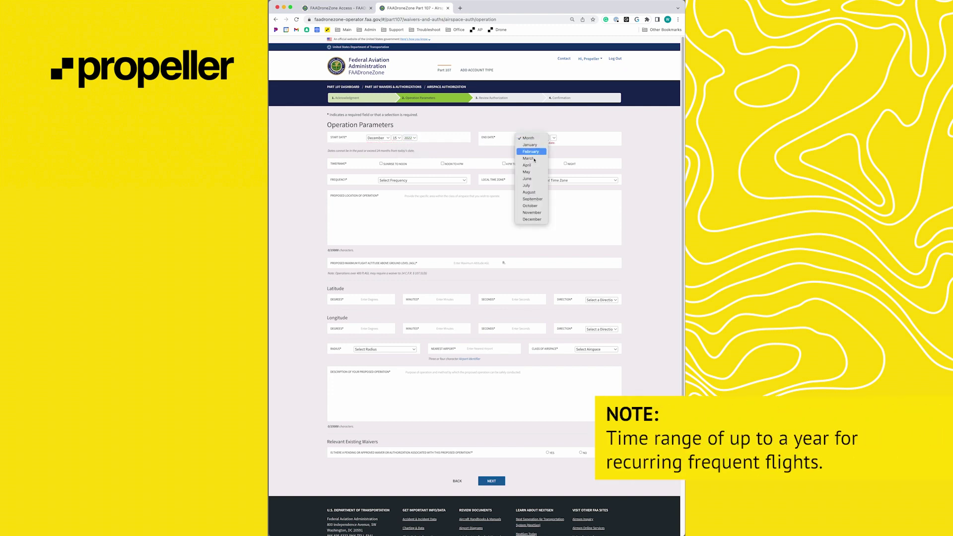
left_click(531, 219)
left_click(547, 138)
left_click(548, 240)
left_click(555, 138)
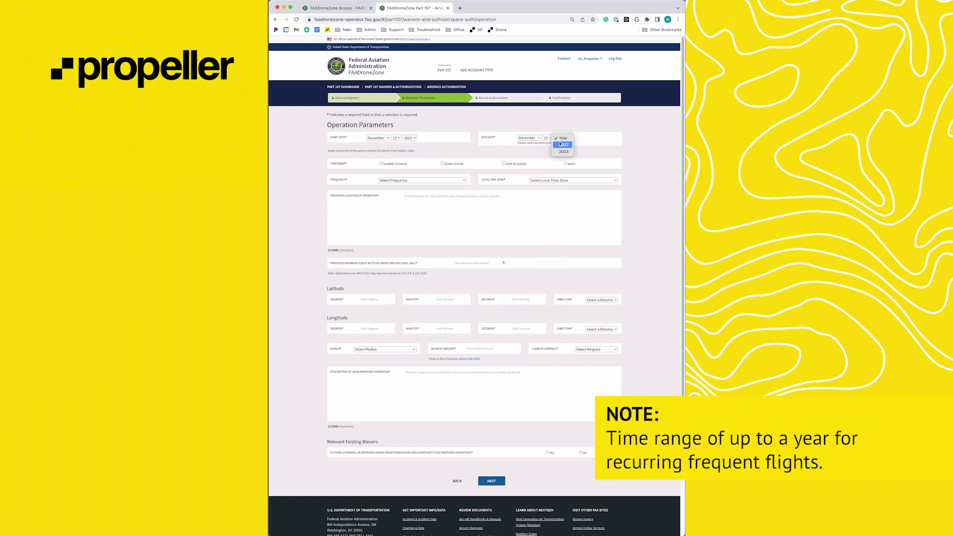
left_click(563, 145)
left_click(442, 160)
left_click(439, 177)
left_click(387, 184)
left_click(573, 177)
left_click(570, 210)
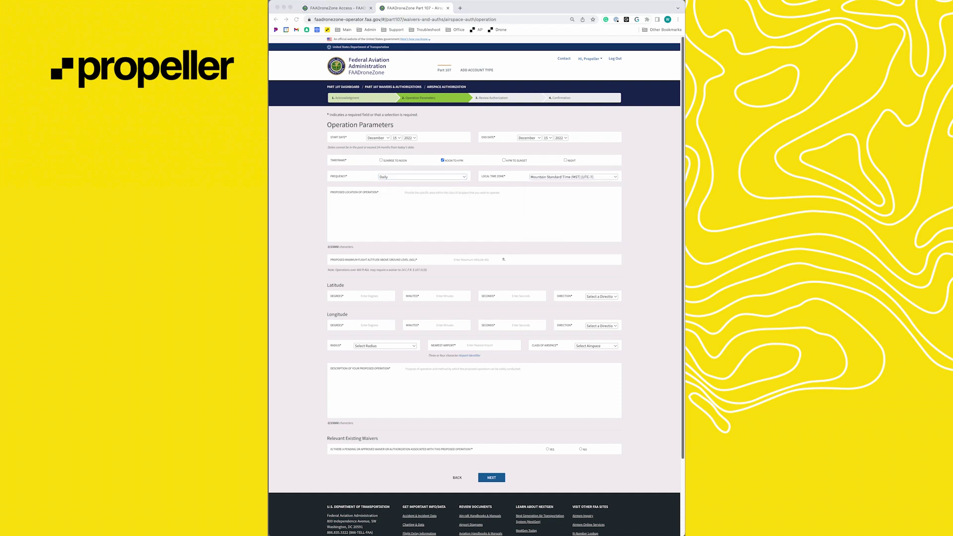
left_click(434, 192)
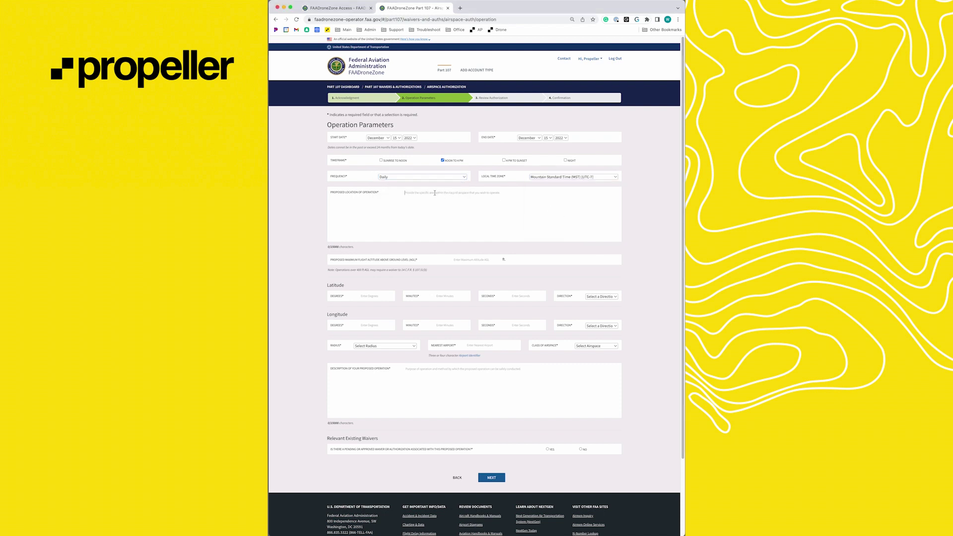
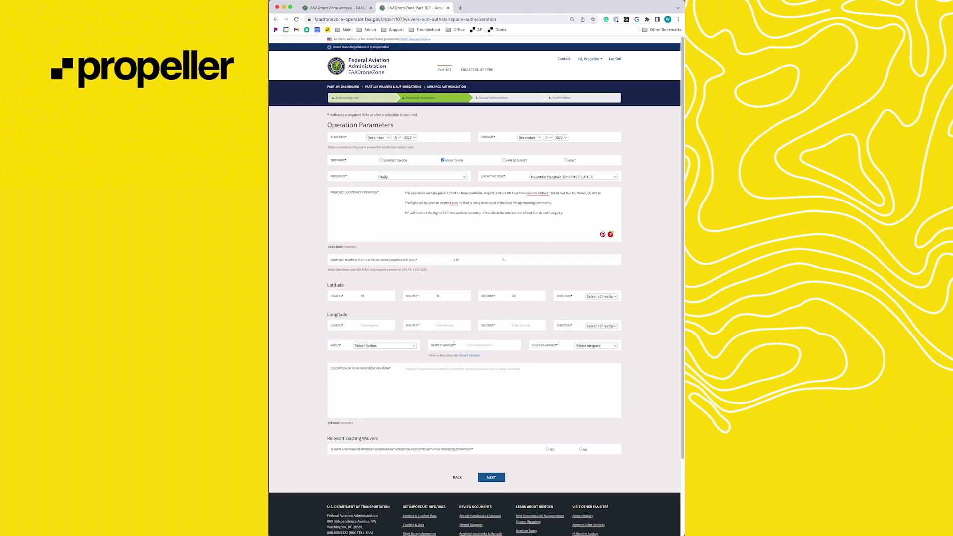
- Paste the location description and complete the latitude (N) and longitude (104° W) fields
type(".94")
key("Tab")
key("space")
key("Down")
key("Return")
key("Tab")
type("104")
type("w")
key("Tab")
- Set a 1/10th NM radius, nearest airport APA, and Class D airspace
key("space")
key("Down")
key("Return")
key("Tab")
type("APA")
key("Return")
left_click(595, 346)
left_click(590, 359)
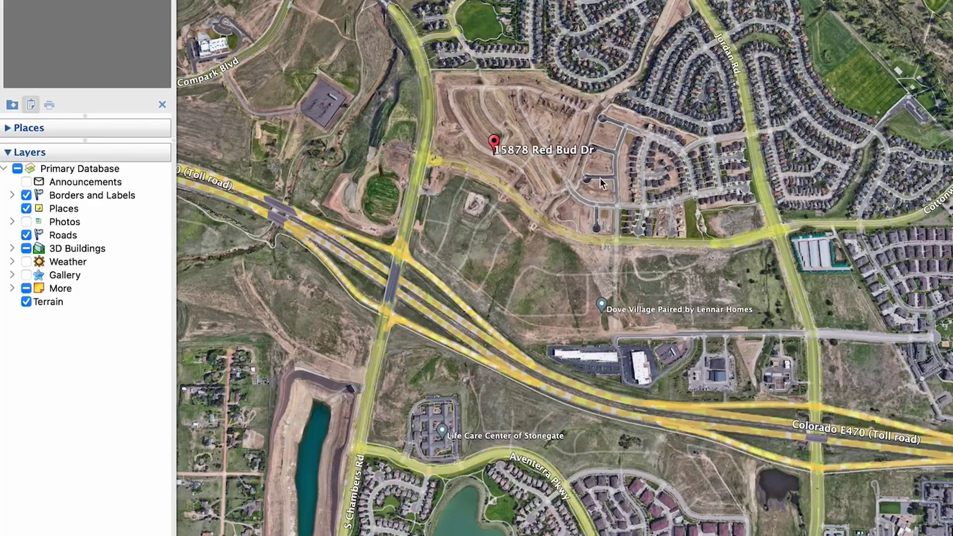
key("super+shift+p")
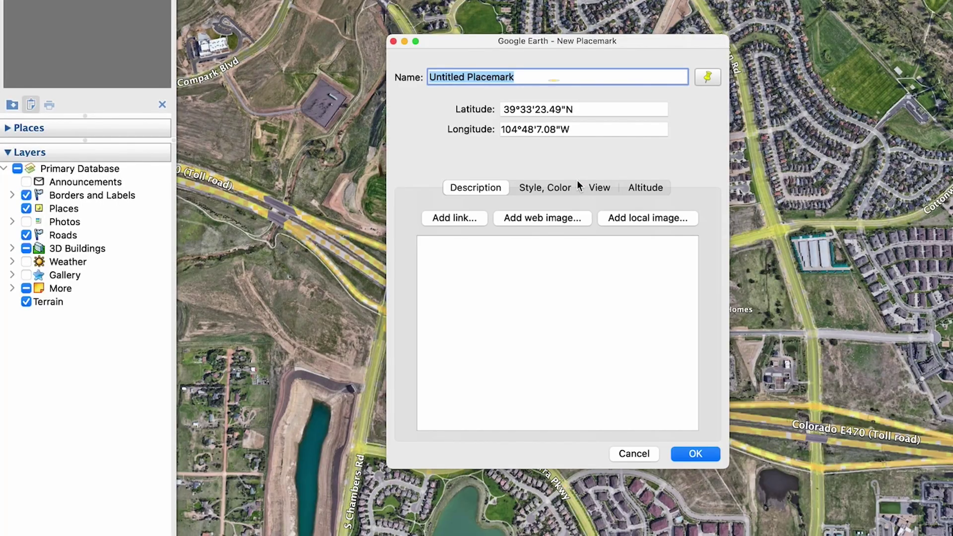
- Enter 'Test' as the new placemark's name
type("Test")
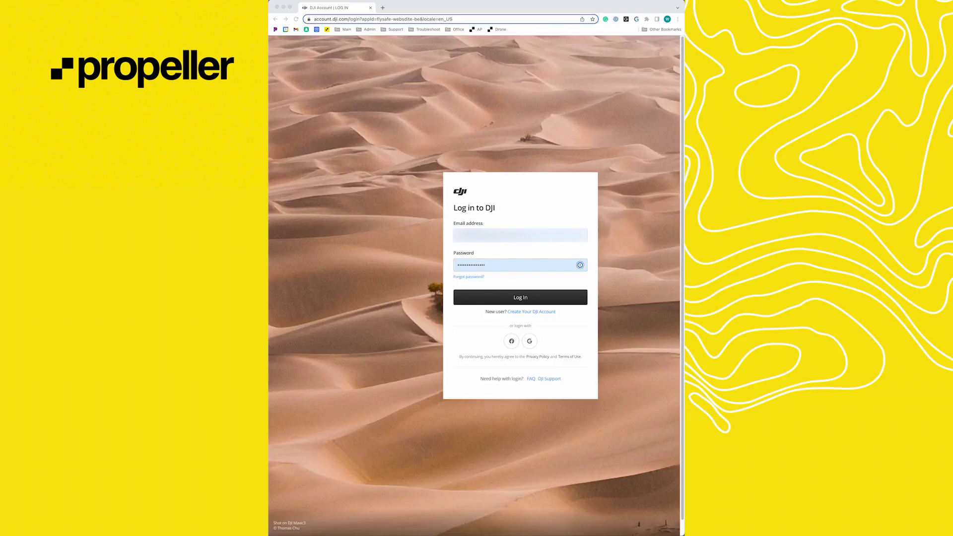
- Log in to DJI FlySafe and begin a New Unlock Request
left_click(516, 297)
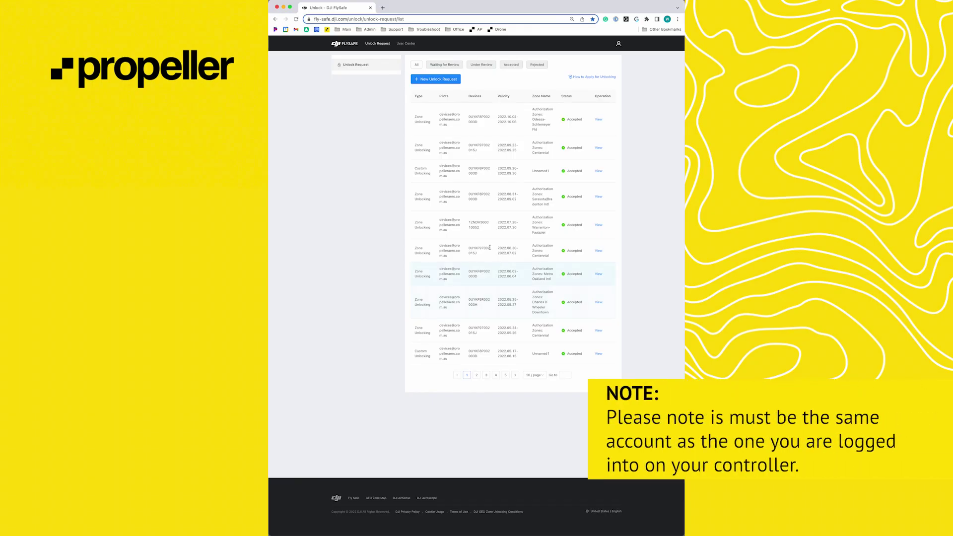
left_click(426, 80)
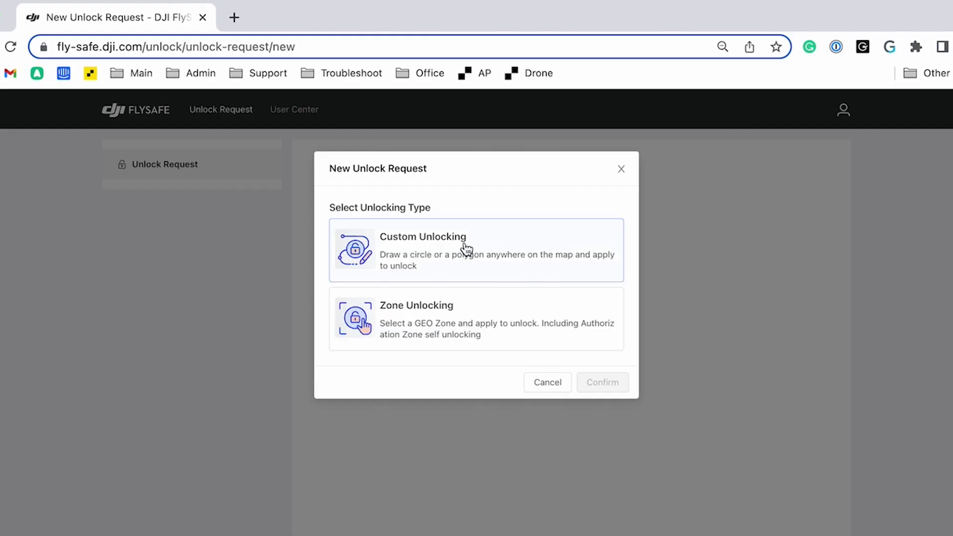
- Choose Custom Unlocking and add the registered controller's serial number to the request
left_click(466, 248)
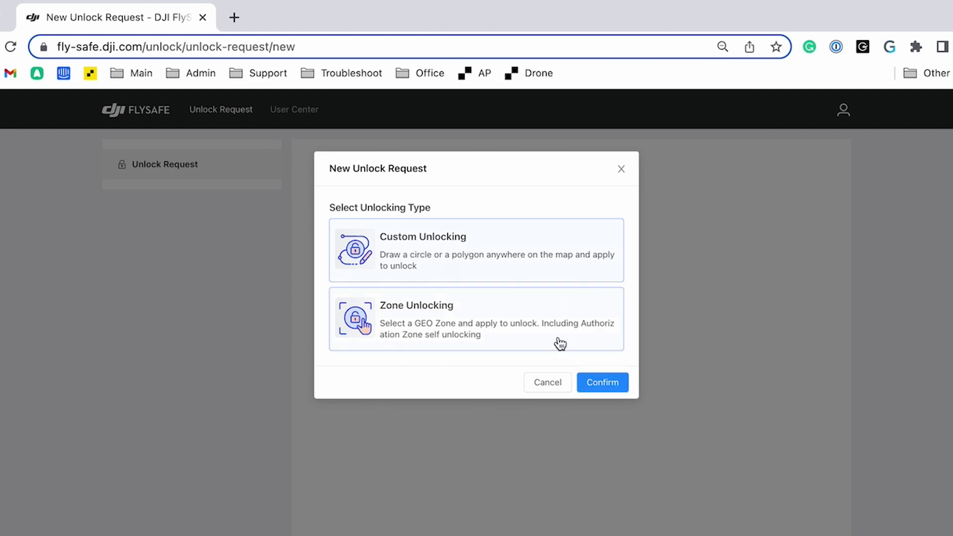
left_click(598, 389)
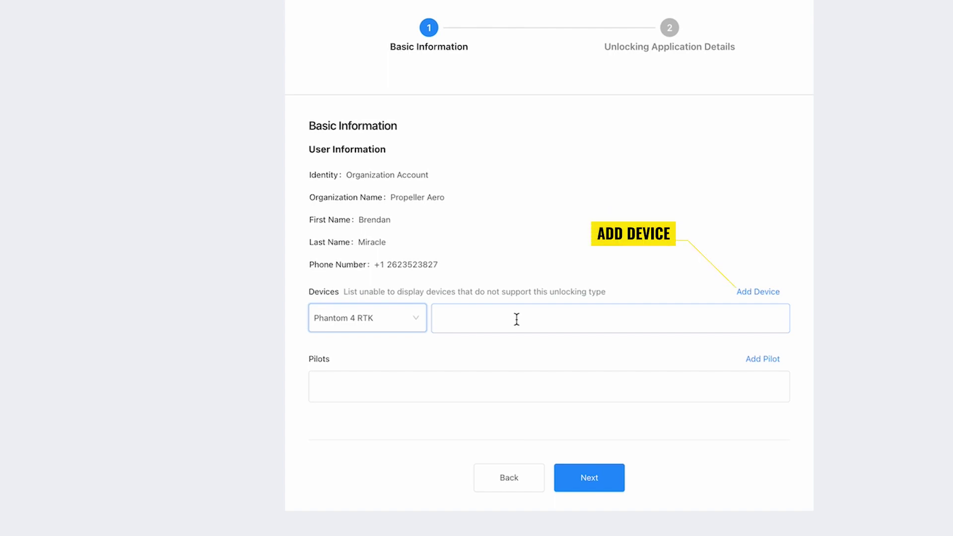
left_click(516, 319)
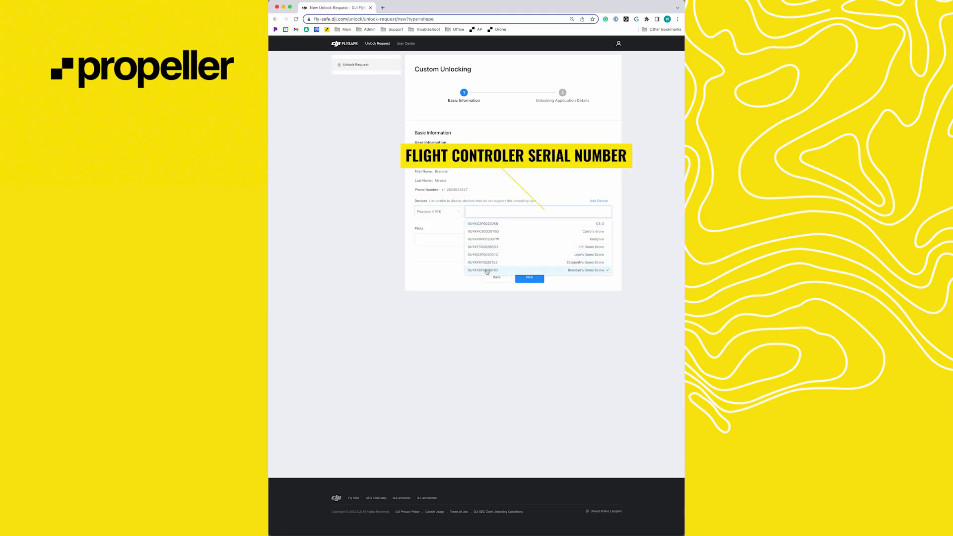
left_click(487, 270)
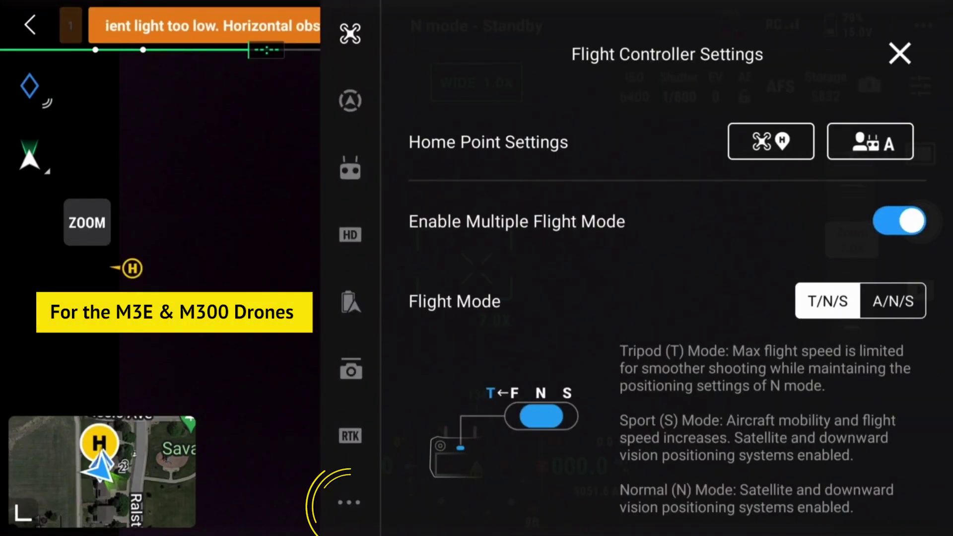
- View the aircraft's About page in the controller app to find the flight controller serial
left_click(350, 502)
left_click(432, 508)
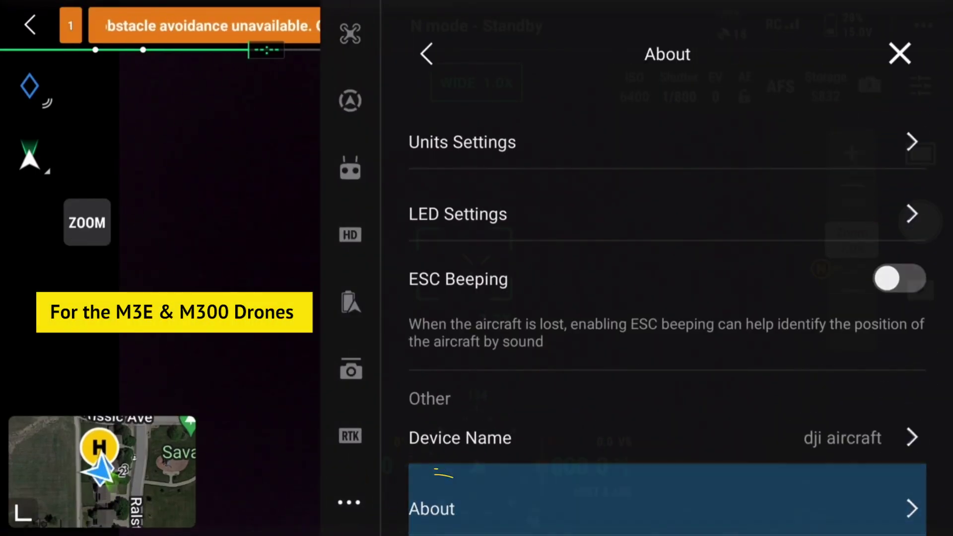
scroll(667, 323, "down", 6)
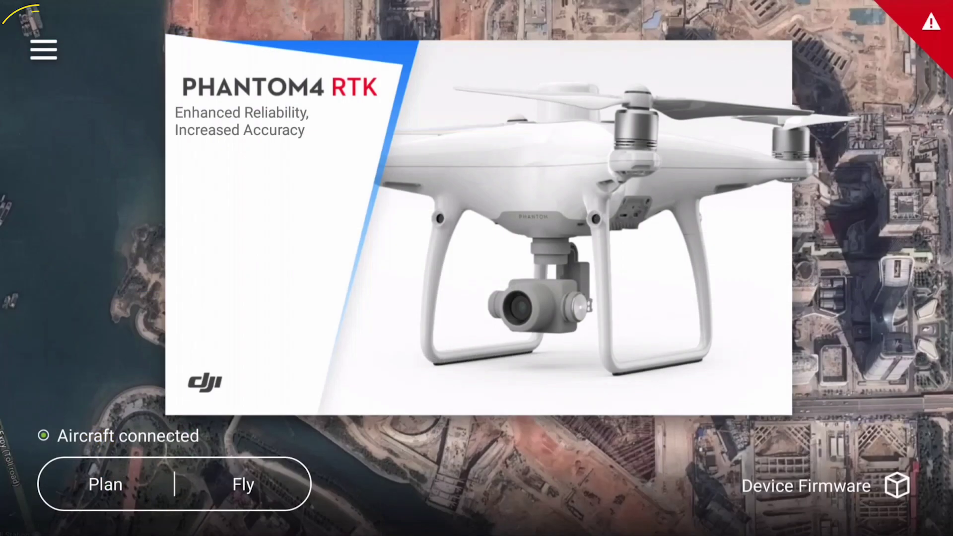
left_click(44, 50)
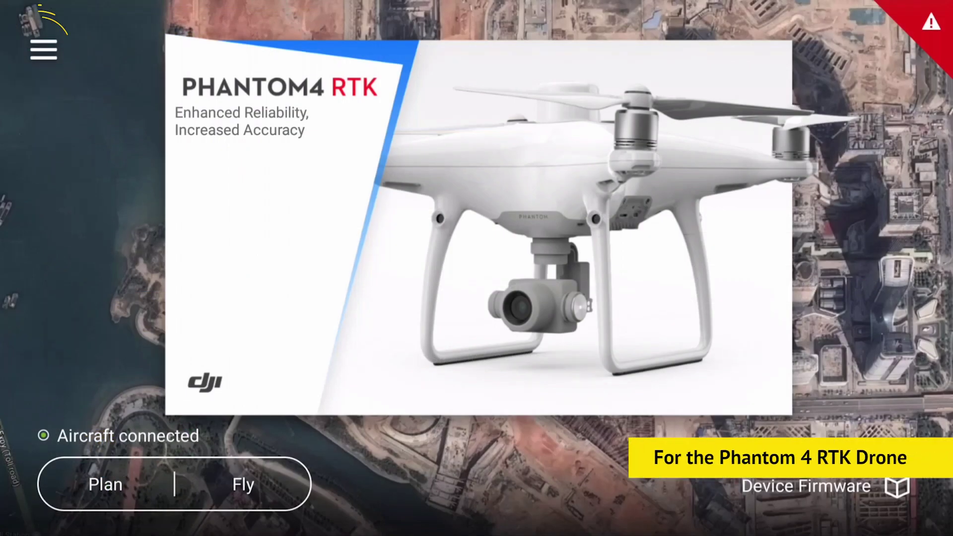
- Open Aircraft Info in GS RTK to view the connected Phantom 4 RTK's details
left_click(44, 268)
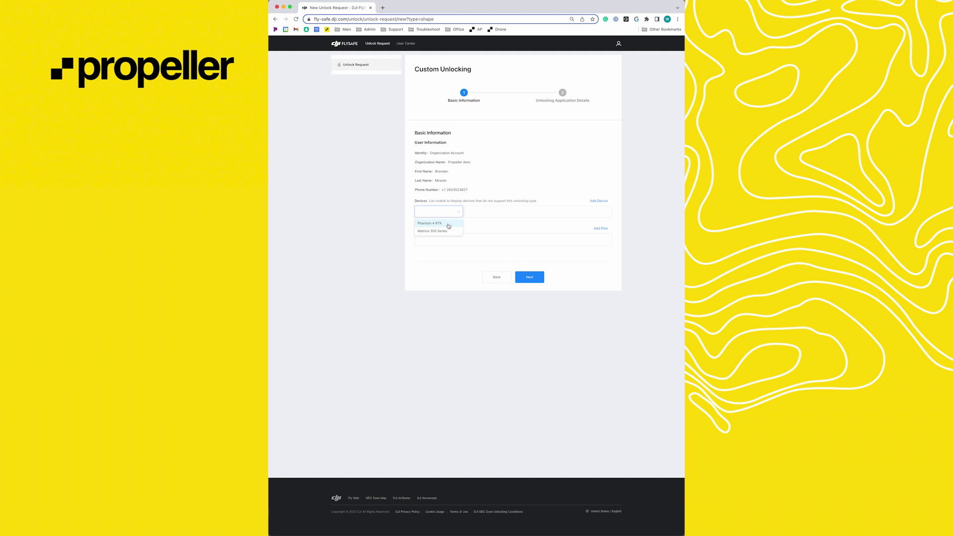
- Add the Phantom 4 RTK with its registered serial and the pilot account, then continue
left_click(446, 226)
left_click(500, 213)
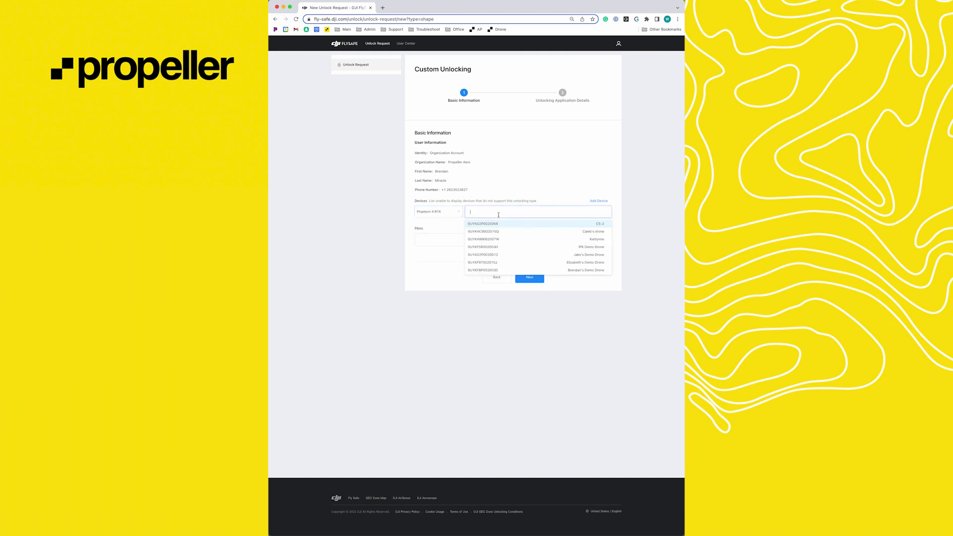
left_click(487, 270)
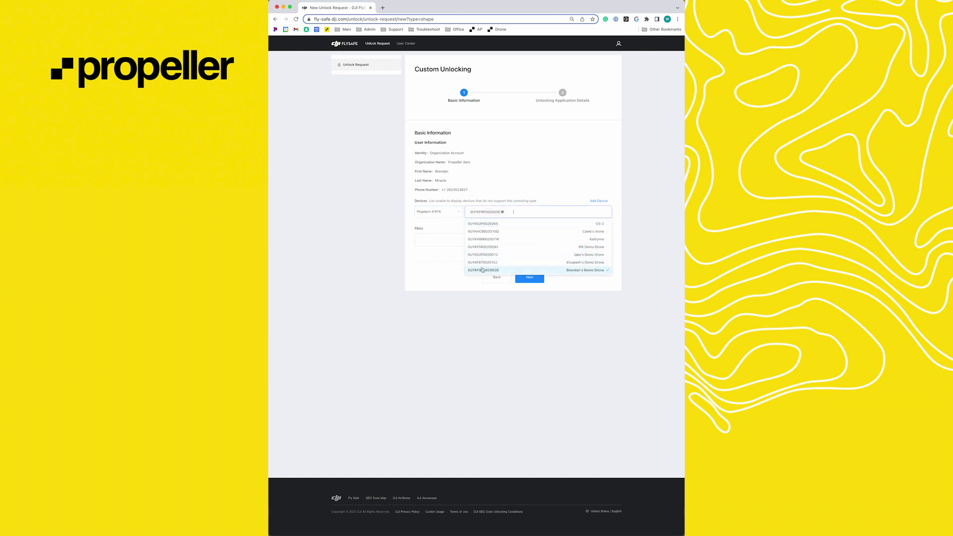
left_click(433, 237)
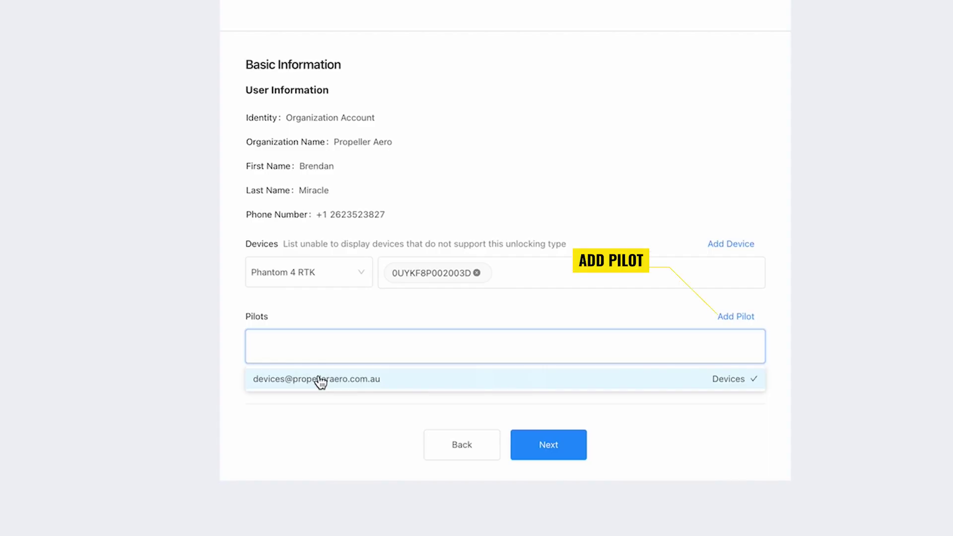
left_click(320, 381)
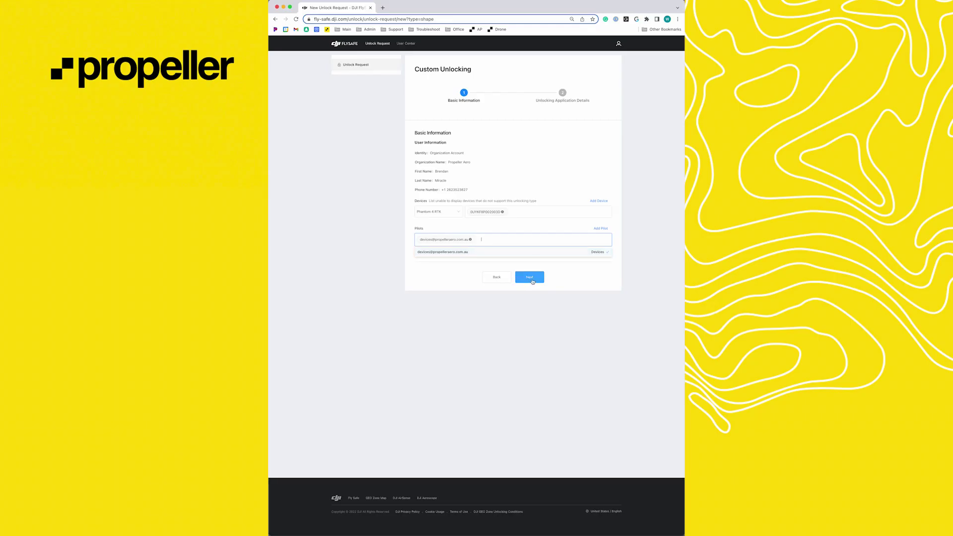
left_click(530, 277)
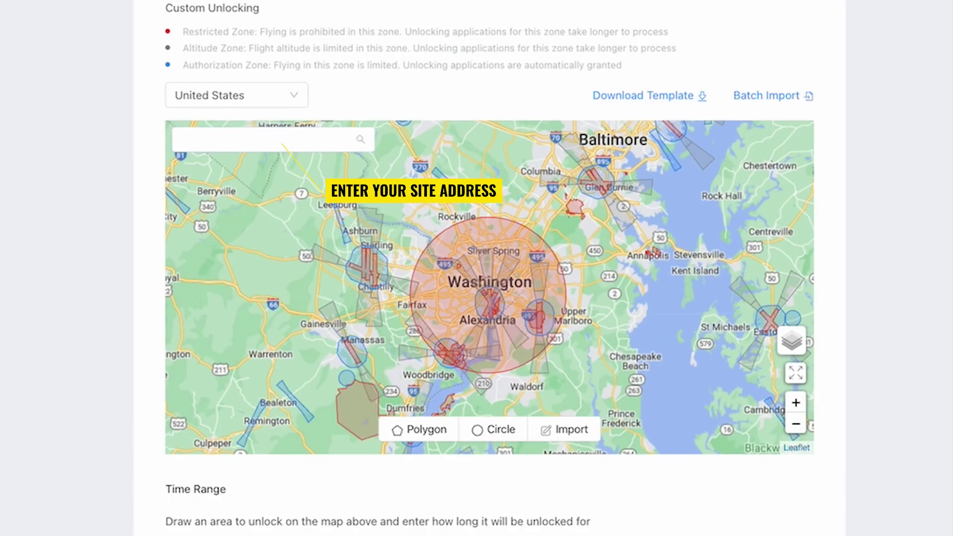
- Search the FlySafe map for Centennial Airport
left_click(278, 141)
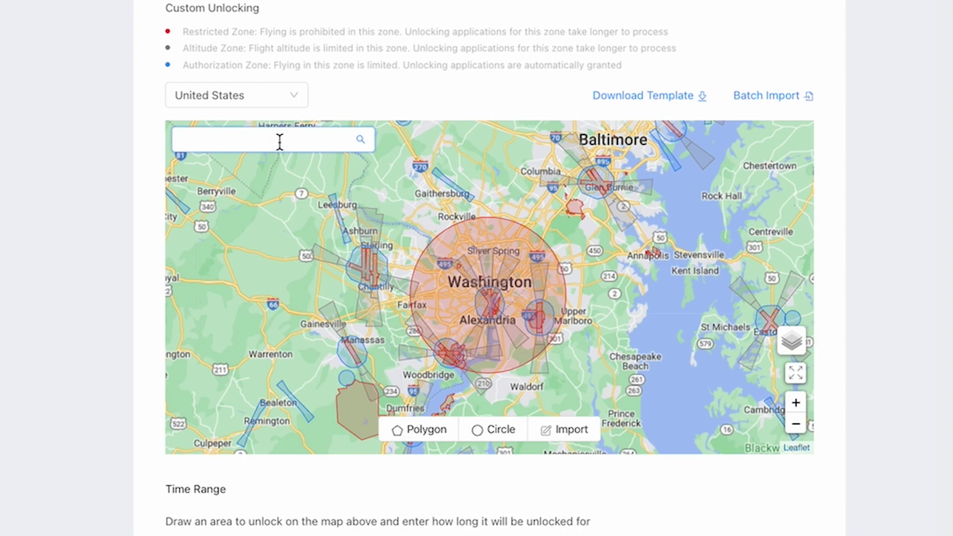
type("Centennial Airport")
key("Return")
- Zoom in and draw a circular unlock area beside the airport's restricted zone
scroll(532, 323, "up", 4)
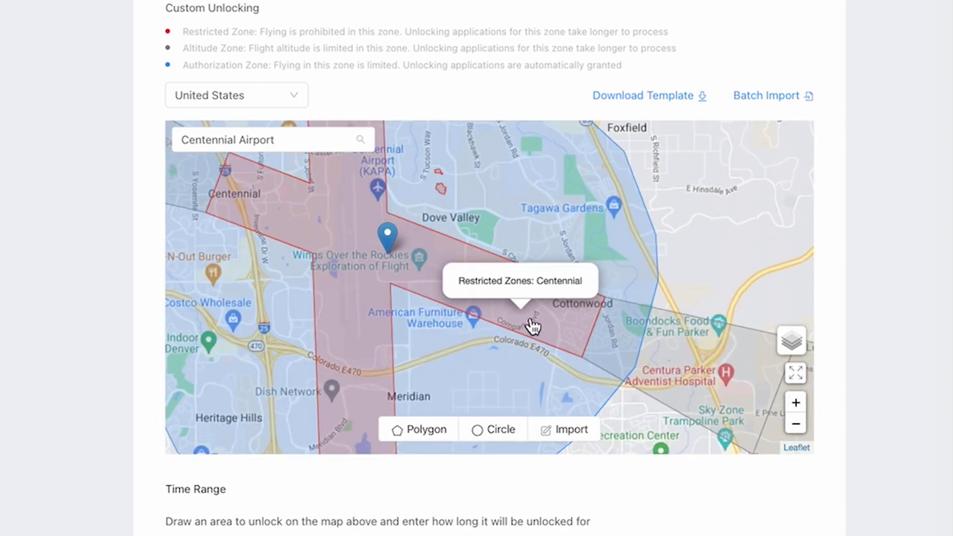
scroll(526, 315, "up", 3)
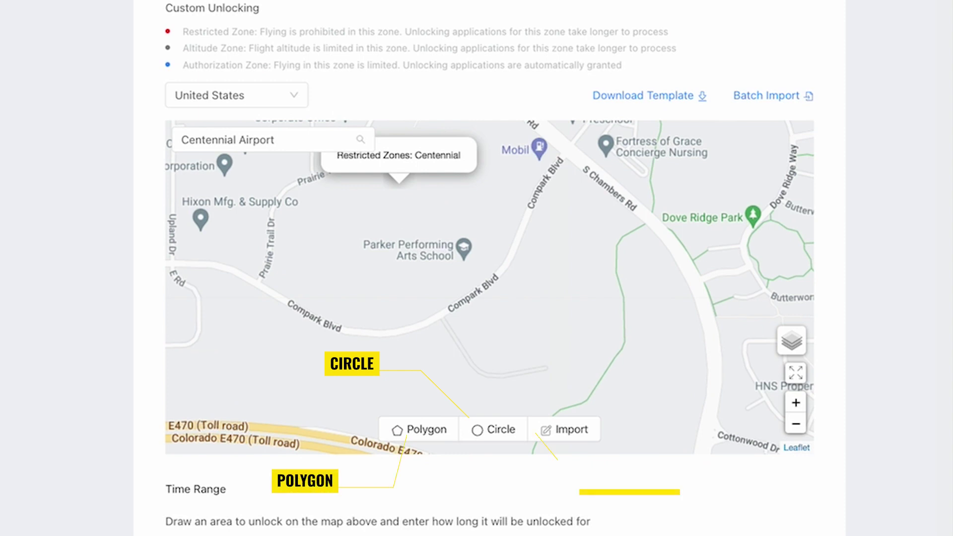
left_click(482, 432)
mouse_move(577, 293)
left_mouse_down()
mouse_move(623, 300)
mouse_move(630, 311)
left_mouse_up()
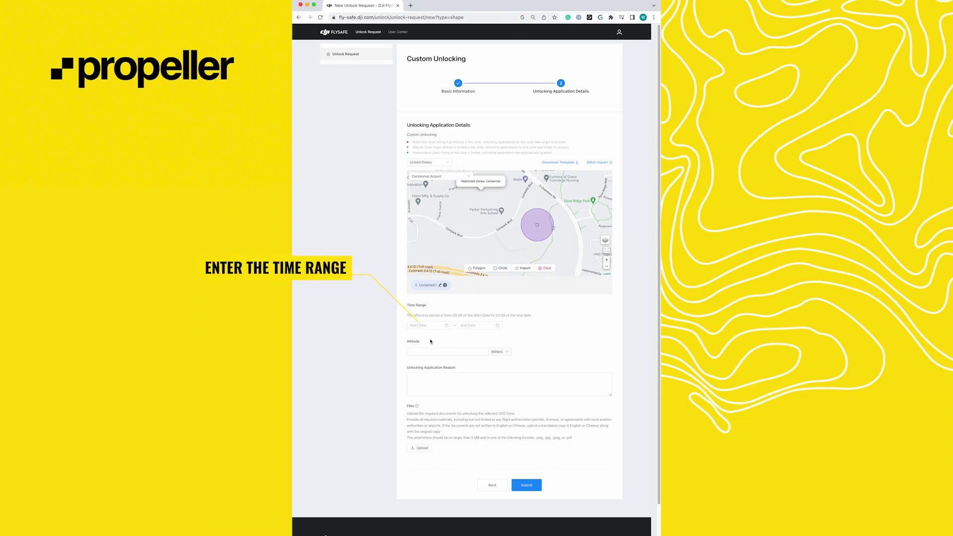
- Set the unlock time range from 2022-11-22 to 2022-11-23
left_click(450, 324)
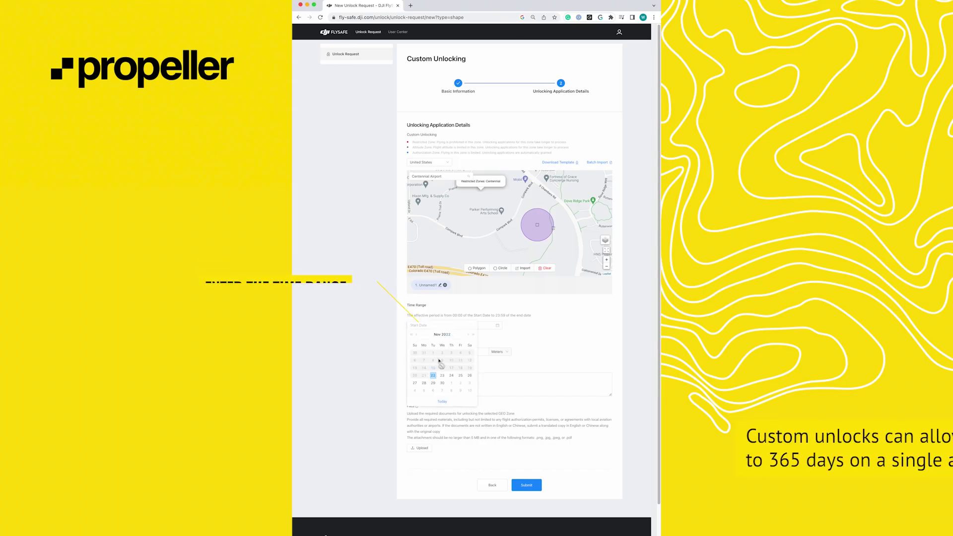
left_click(432, 376)
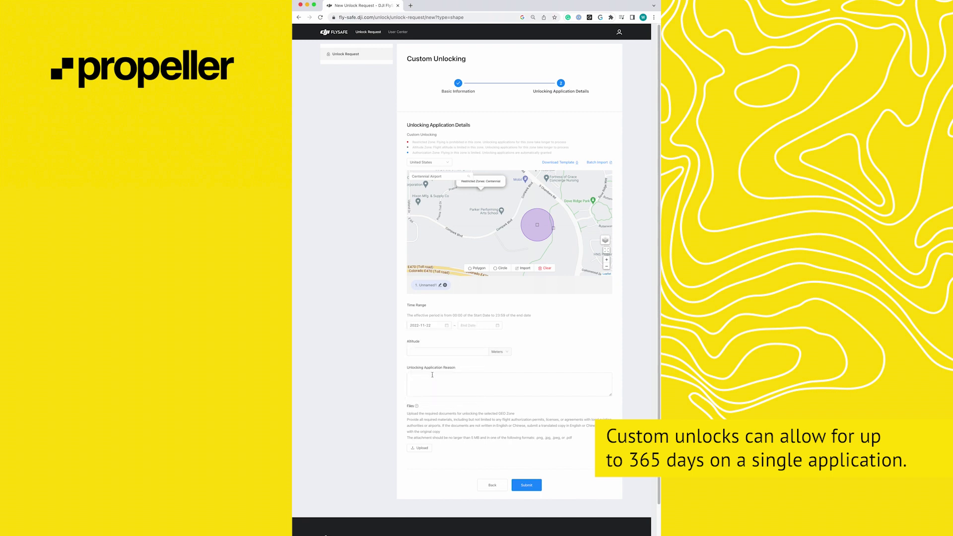
left_click(472, 324)
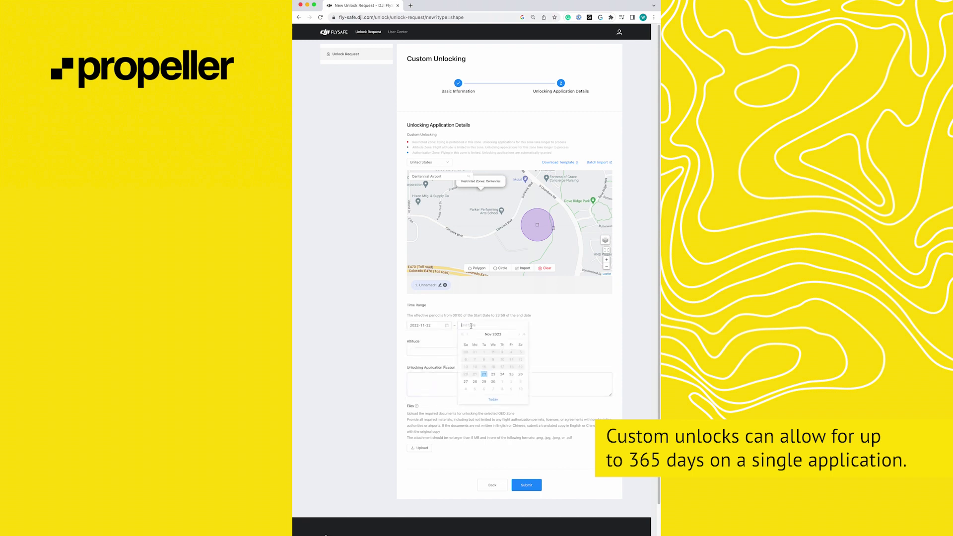
left_click(493, 375)
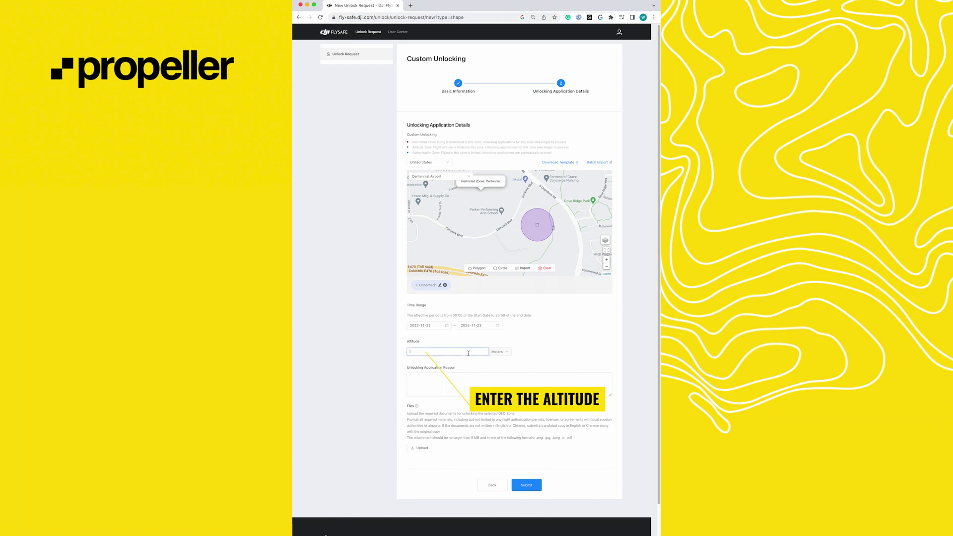
- Enter a 175 feet unlock altitude and paste the prepared unlocking reason
left_click(468, 353)
type("17")
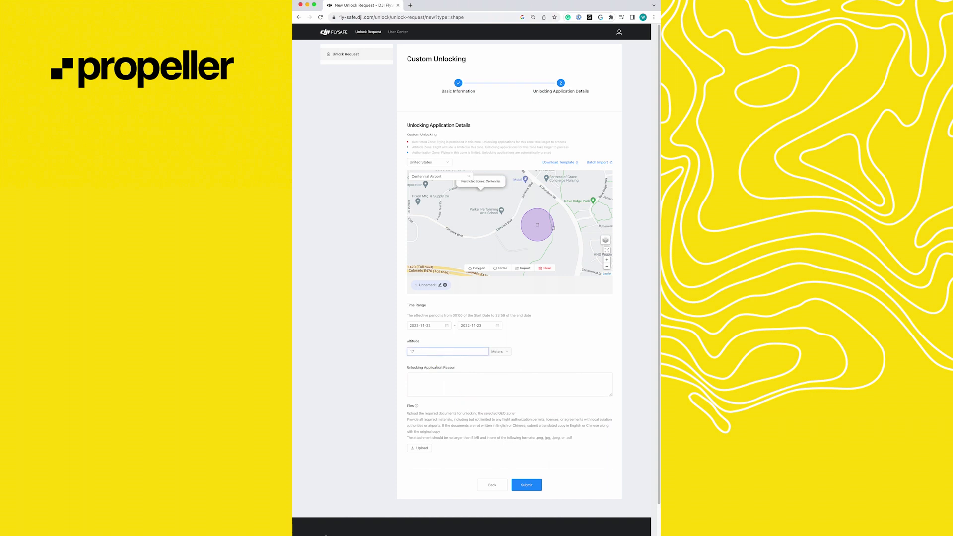
type("5")
left_click(506, 352)
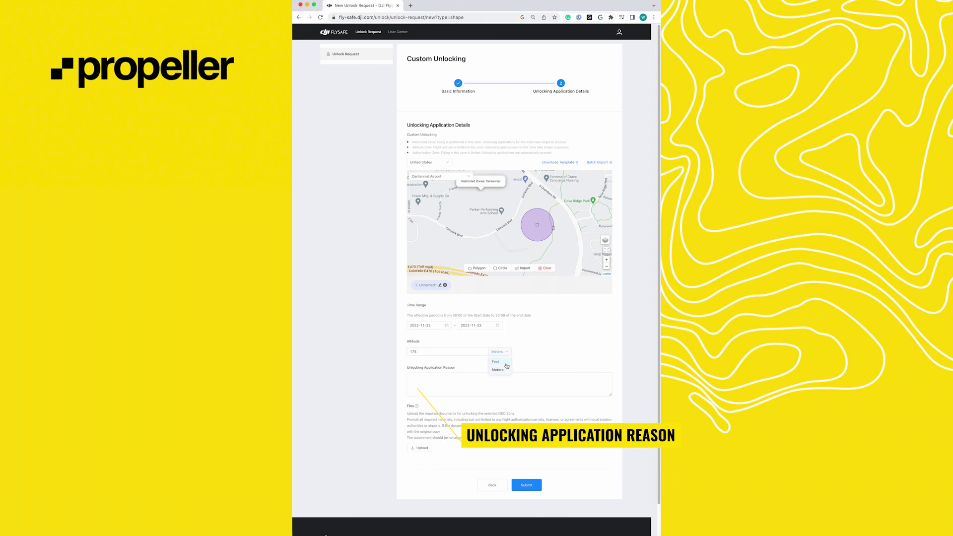
left_click(504, 363)
left_click(443, 386)
type("This unlock application is for an autonomous flight at 175ft AGL. That is the flight ceiling listed by the FAA for this location. This flight will adhere to all FAA 107 regulations. In the event of an uncontrolled flyaway, VO will immediately call ATC and inform them of the last known location, altitude, and direction of sUAS. PIC will continue to try regaining control of sUAS and/or follow it to determine location.")
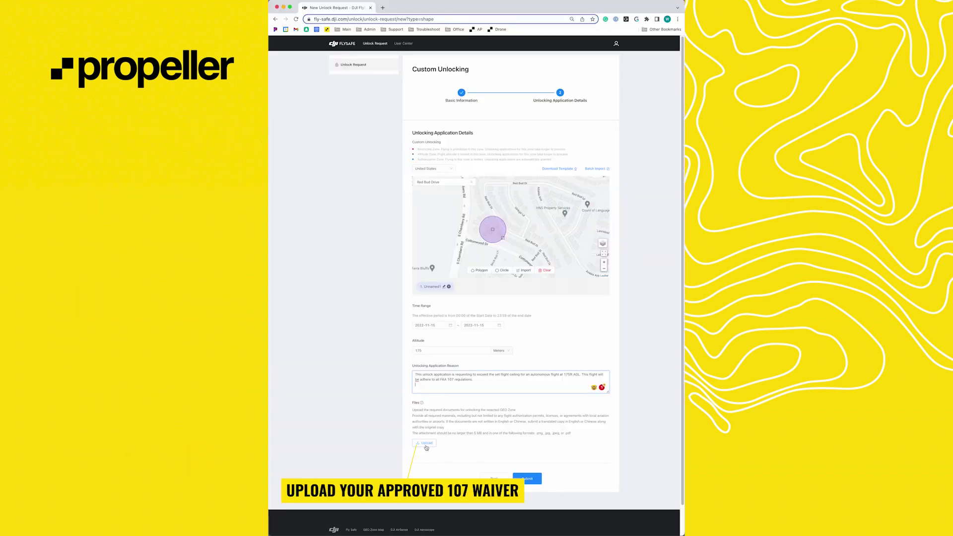
- Attach the FAA Form 7711-1 waiver PDF and submit the custom unlock application
left_click(426, 448)
left_click(457, 240)
left_click(585, 329)
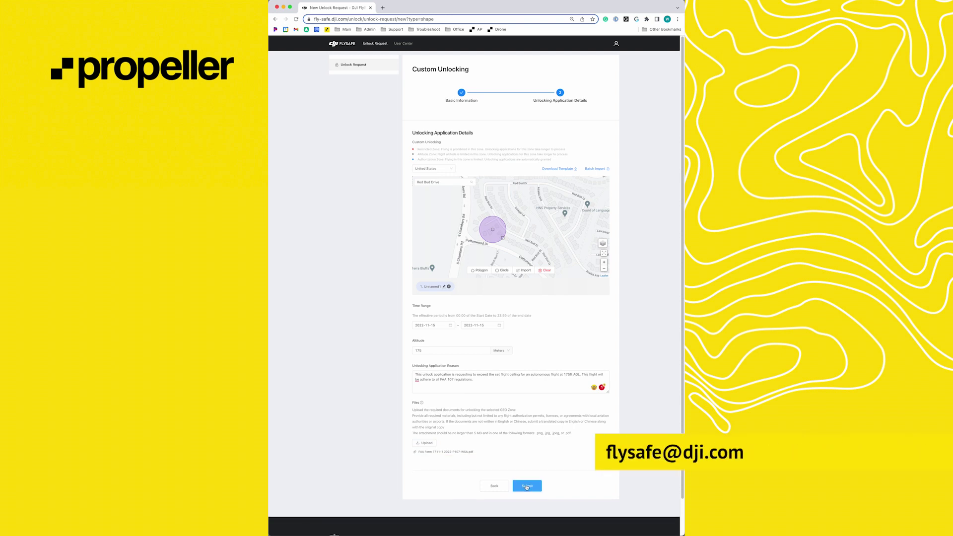
left_click(526, 486)
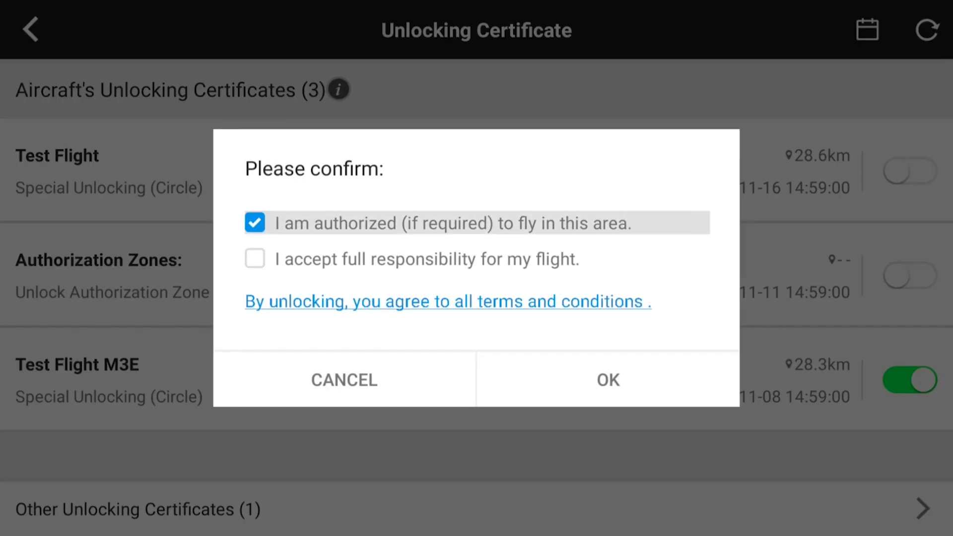
- Accept full responsibility for the flight and confirm enabling the unlock certificate
left_click(255, 258)
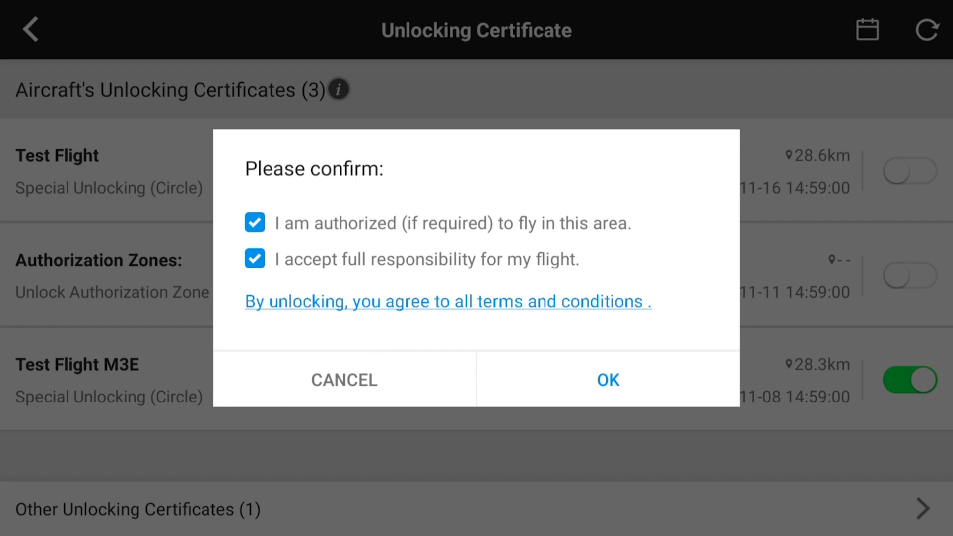
left_click(608, 380)
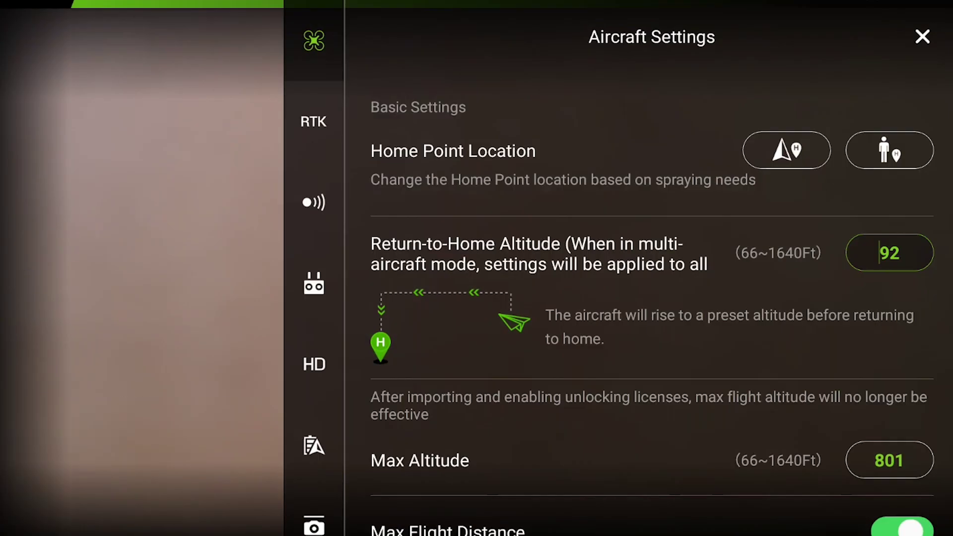
- Scroll down Aircraft Settings to reach the Unlock certificate list
scroll(652, 314, "down", 8)
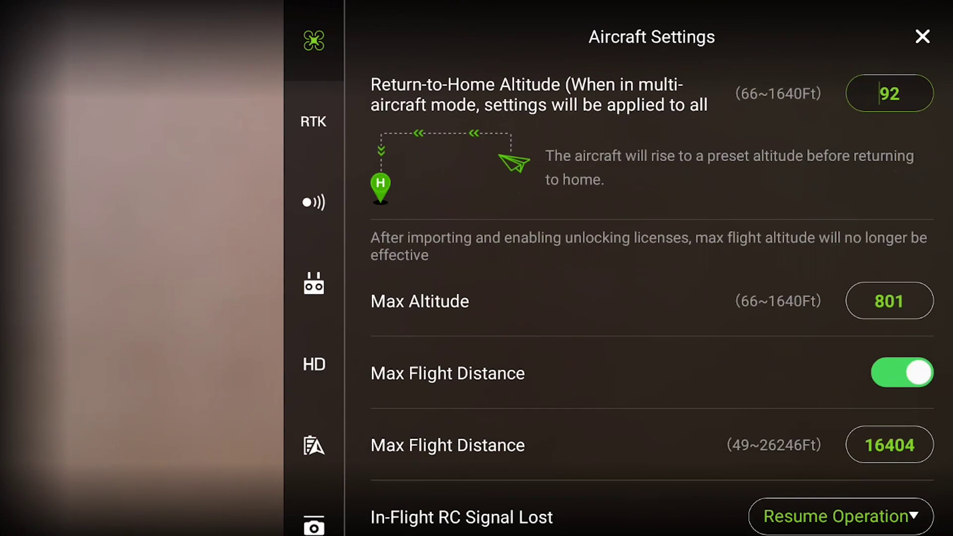
scroll(652, 296, "down", 4)
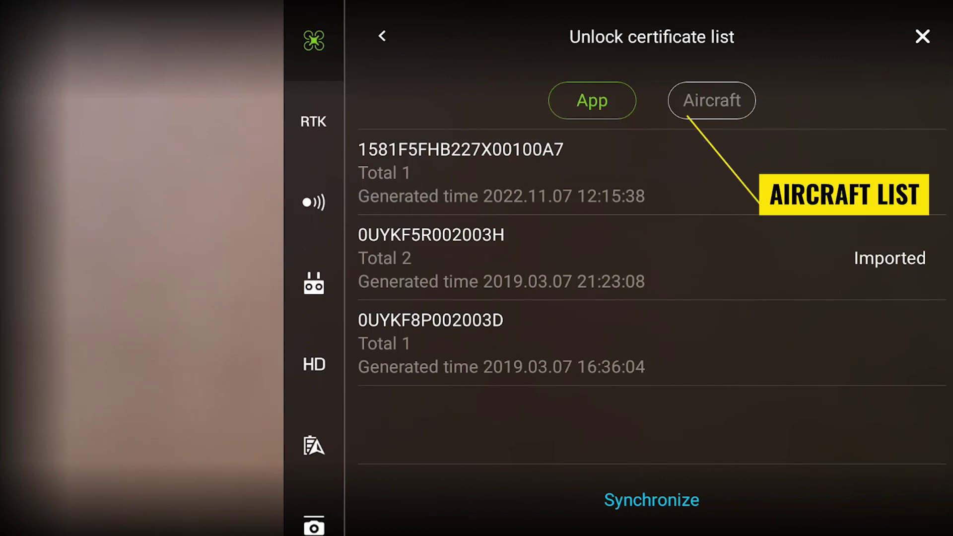
- Show the aircraft's stored certificates and switch on the Restricted Zone_P4 R unlock
left_click(712, 100)
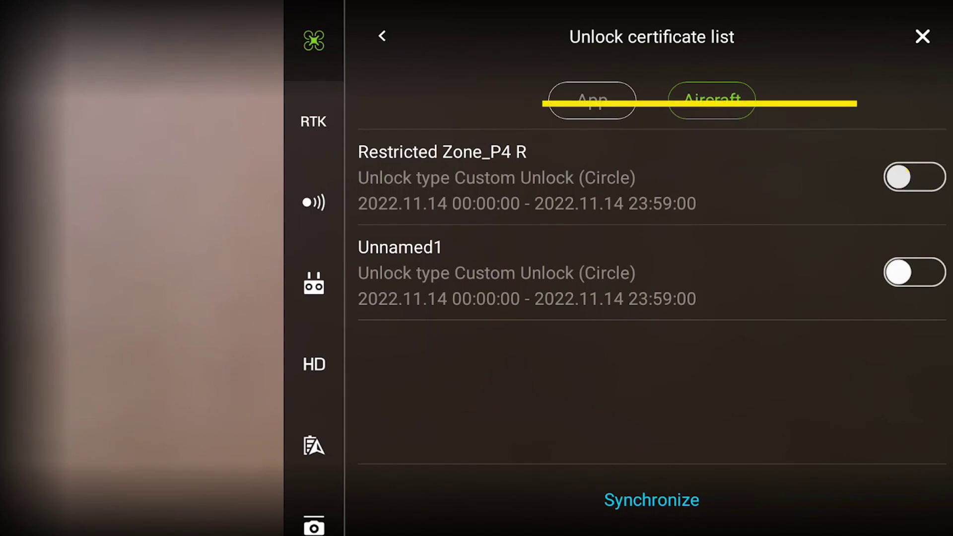
left_click(914, 177)
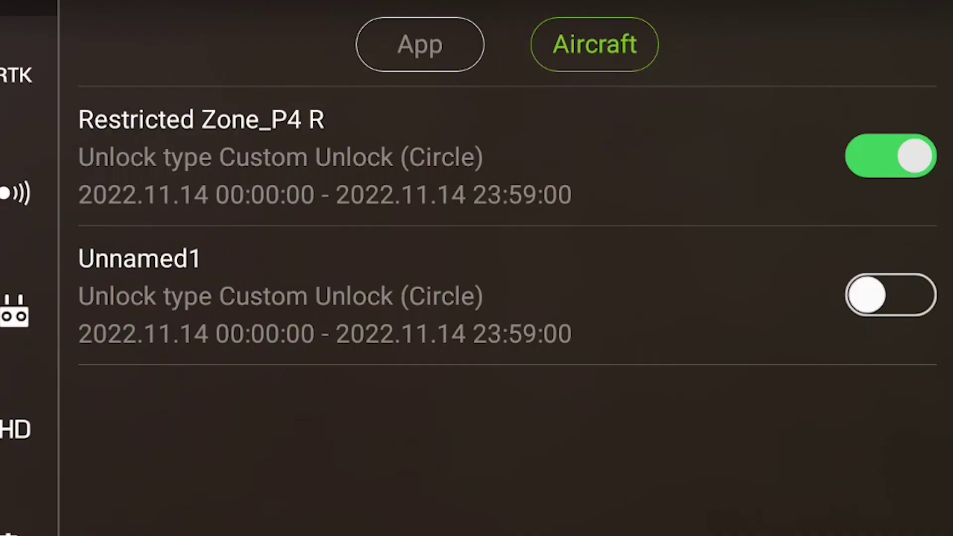
left_click(890, 155)
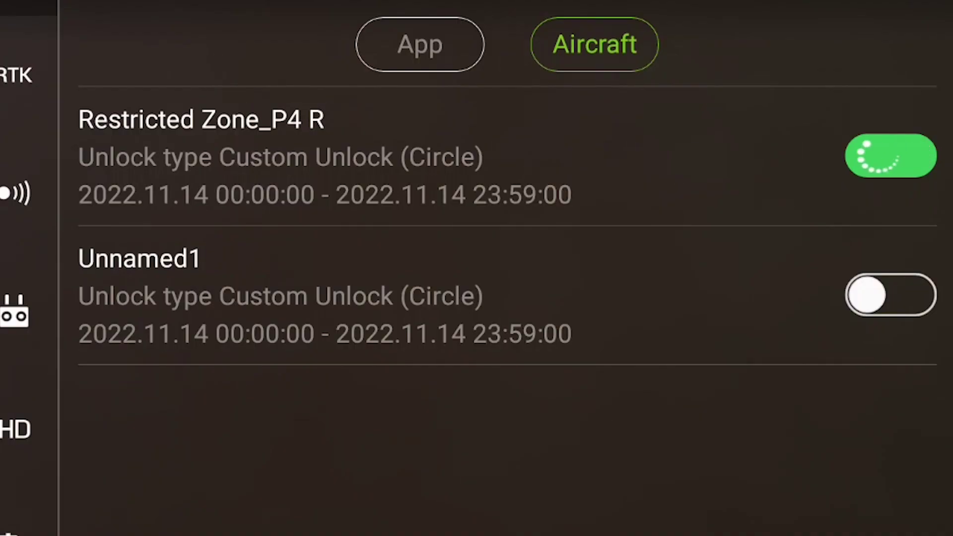